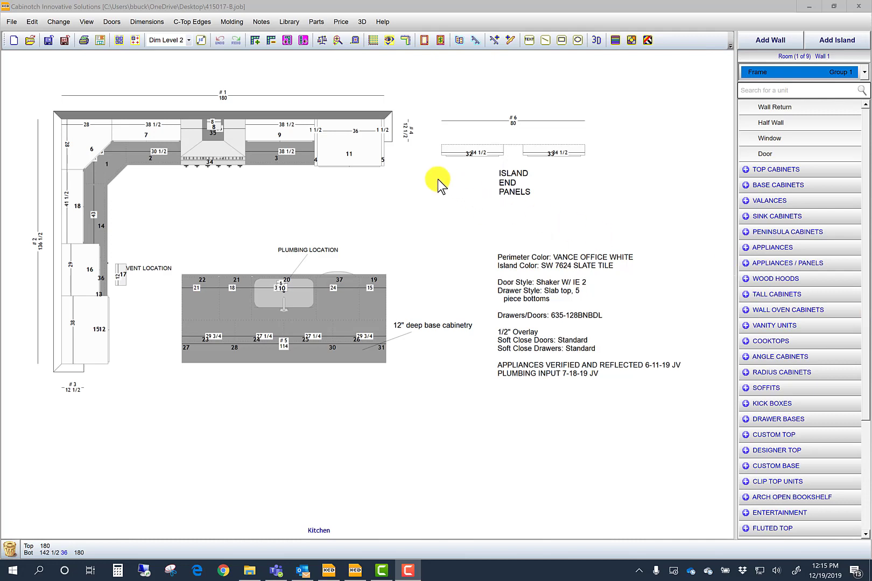
# Step: Open the Edit Start Up settings from Change > Edit System and show the Miscellaneous page
pyautogui.click(58, 23)
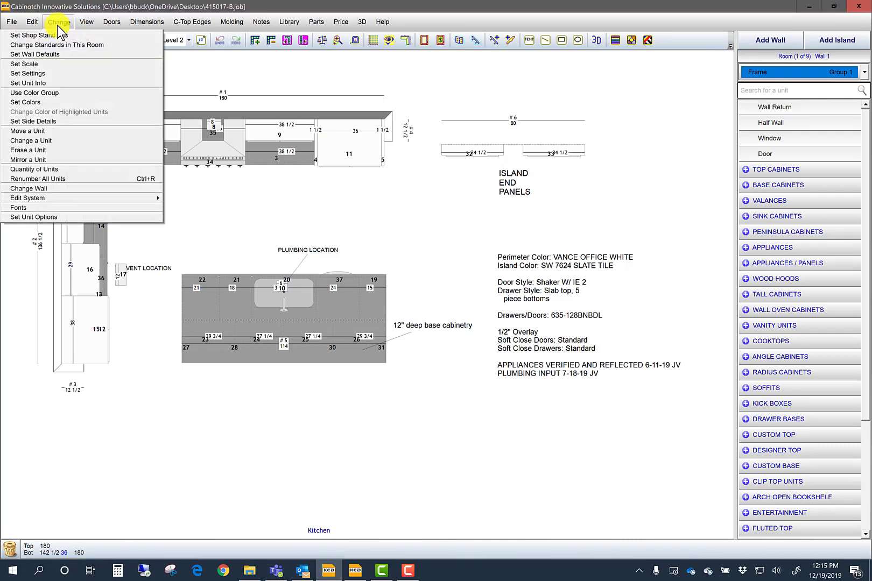
pyautogui.moveTo(63, 200)
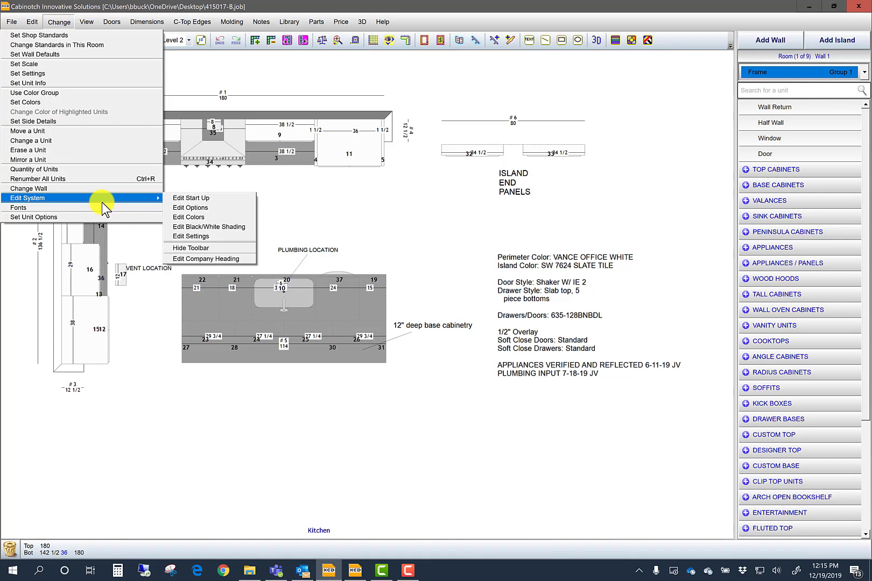
pyautogui.click(199, 199)
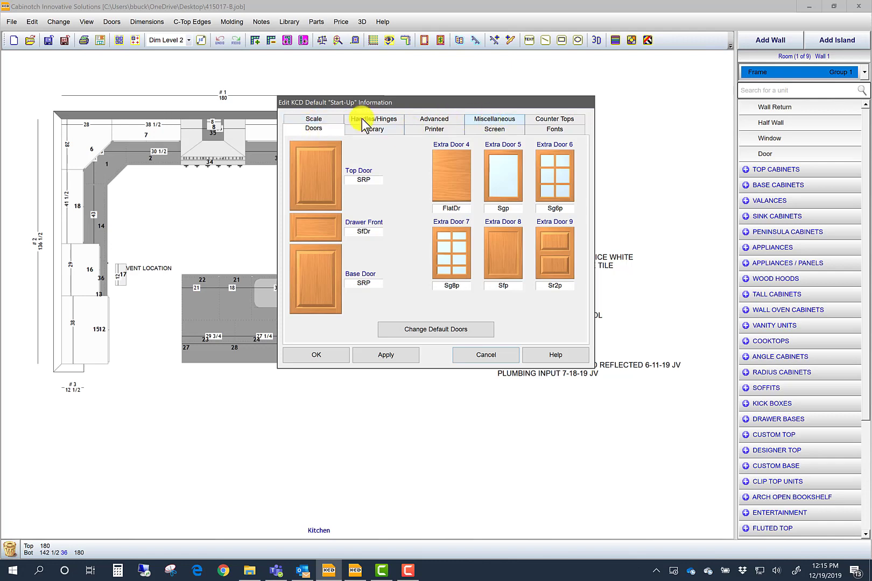
pyautogui.click(484, 119)
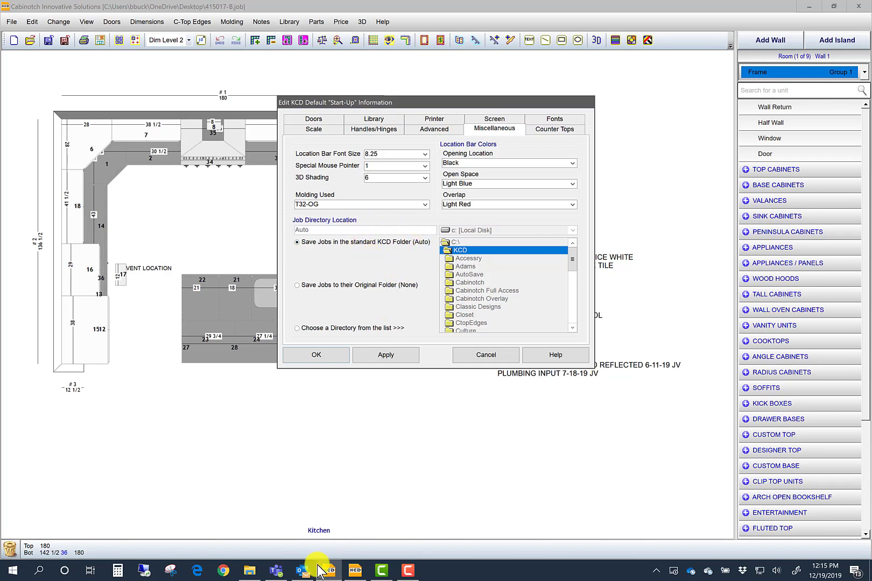
# Step: In File Explorer, expand C:\KCD and browse its 491 items of subfolders, job and data files
pyautogui.click(250, 574)
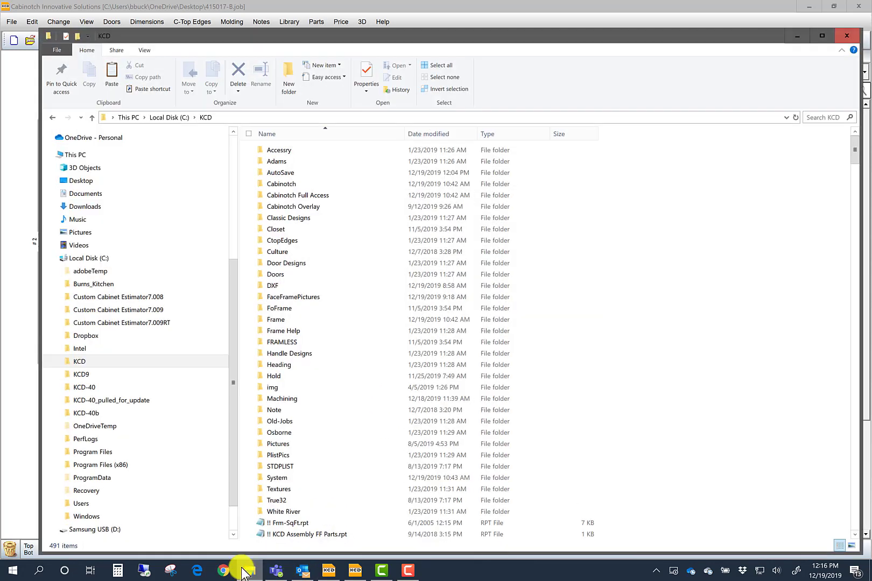
pyautogui.click(63, 361)
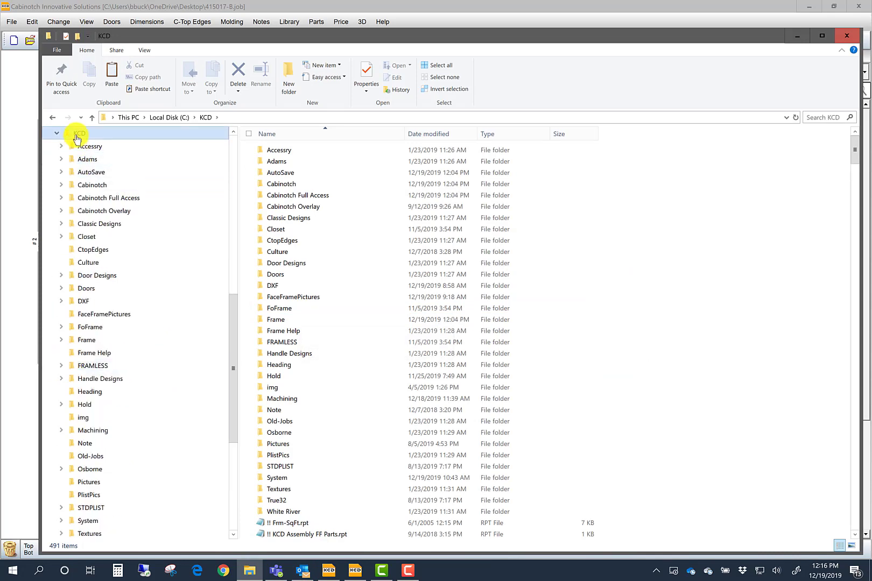
pyautogui.scroll(-4, 349, 318)
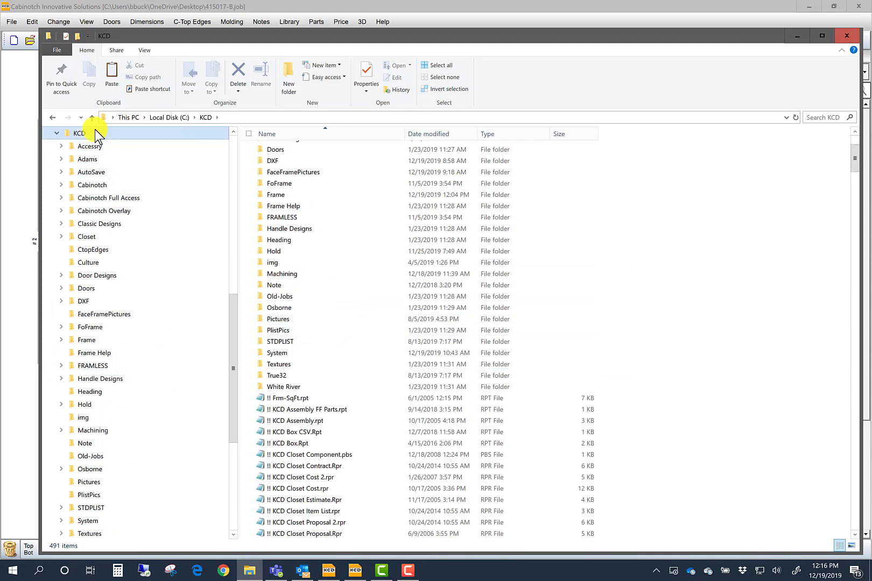
pyautogui.scroll(-6, 339, 218)
pyautogui.scroll(-15, 338, 218)
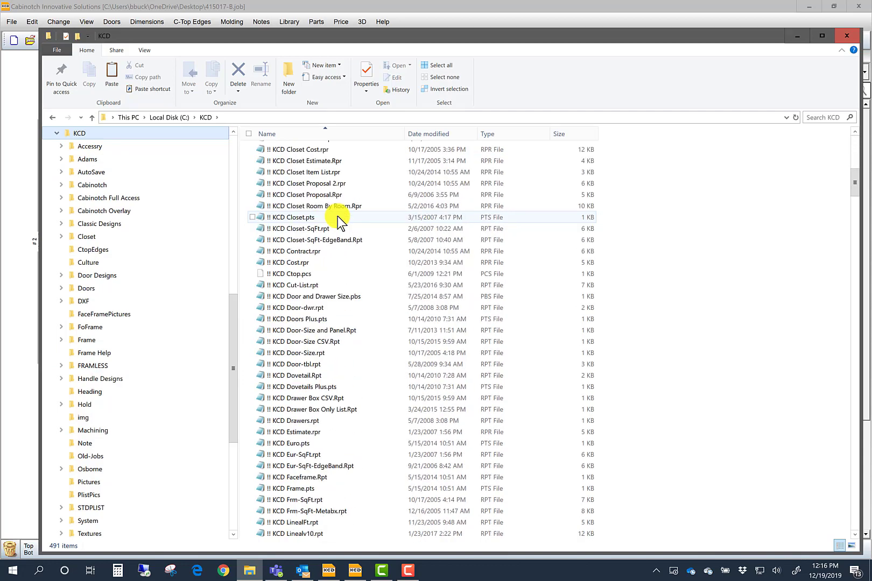
pyautogui.scroll(-9, 331, 312)
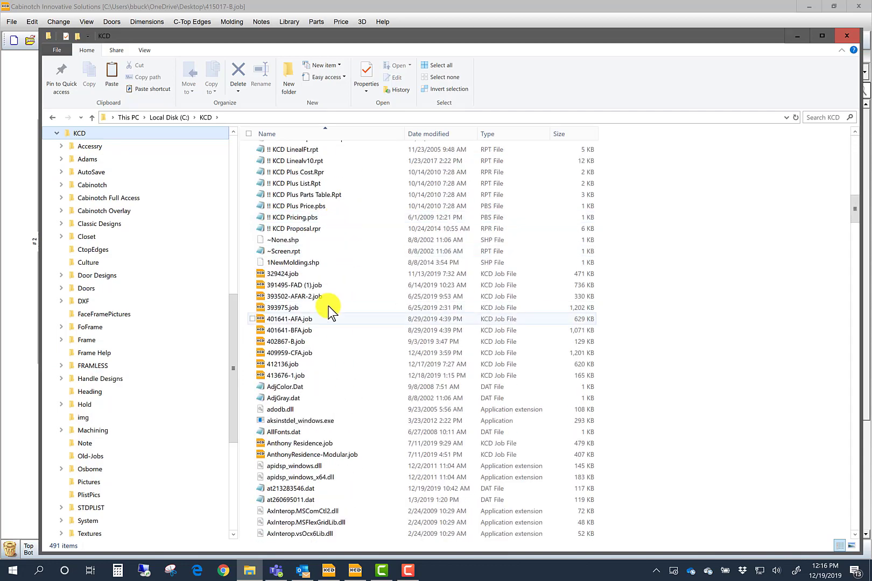
pyautogui.scroll(-20, 331, 318)
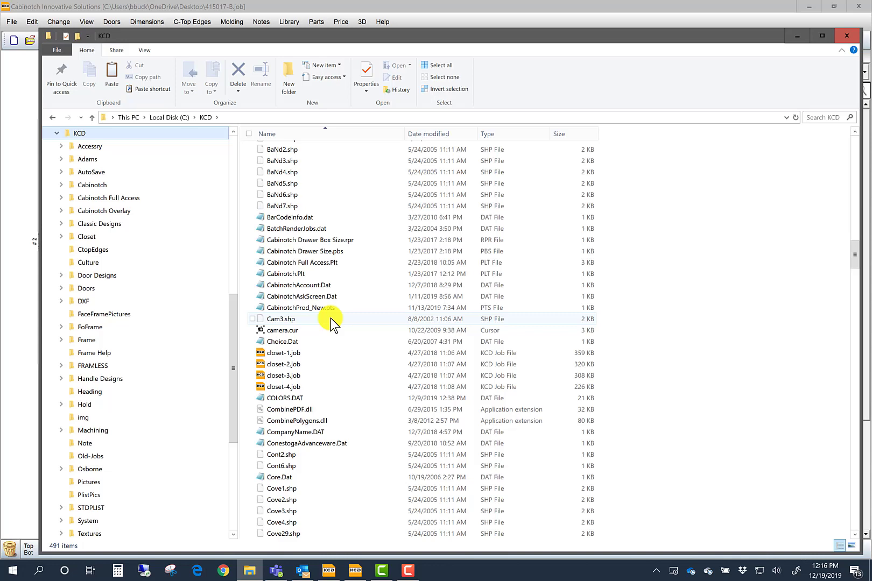
pyautogui.scroll(20, 335, 370)
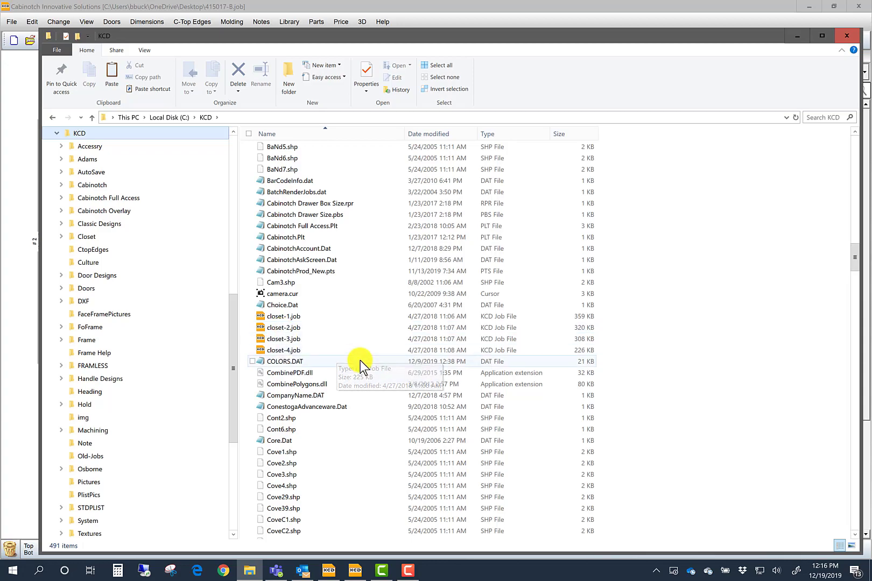
pyautogui.scroll(-20, 355, 351)
pyautogui.scroll(-20, 354, 350)
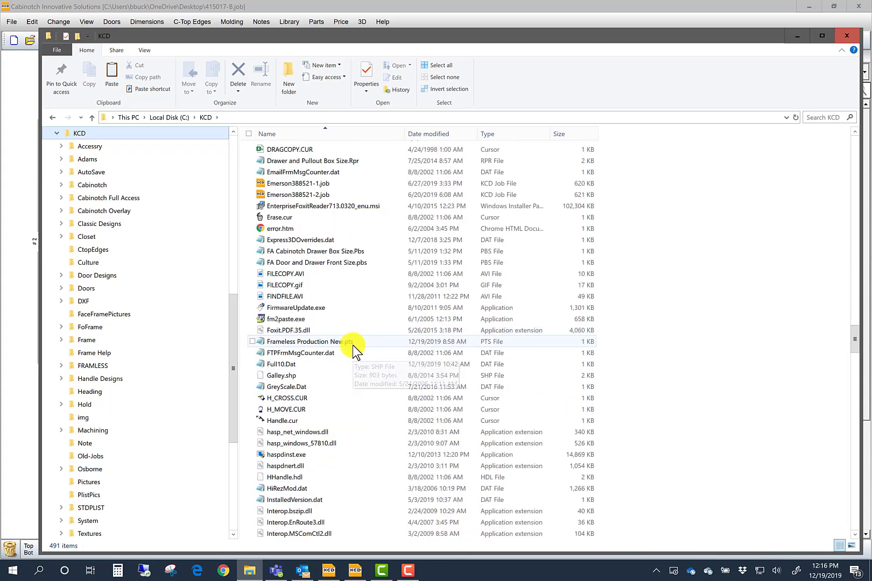
pyautogui.scroll(20, 351, 349)
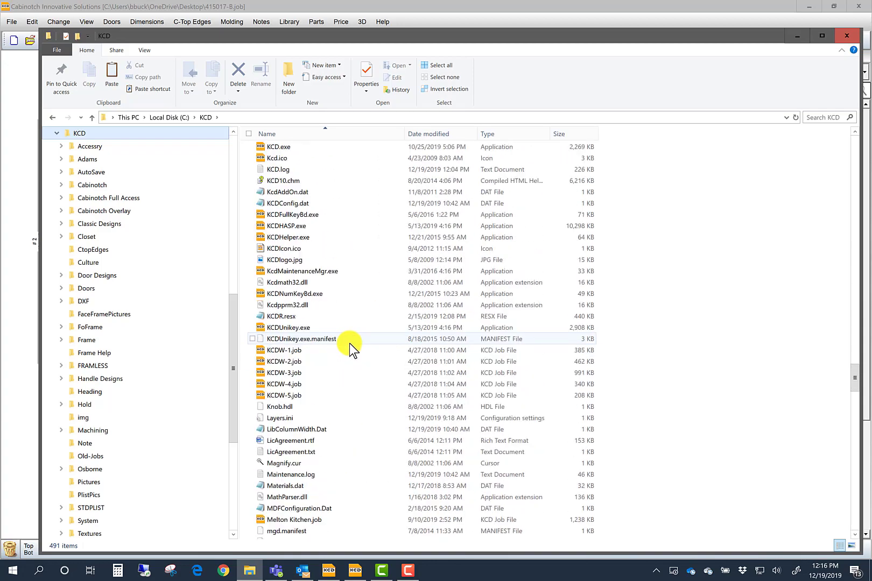
pyautogui.scroll(20, 350, 343)
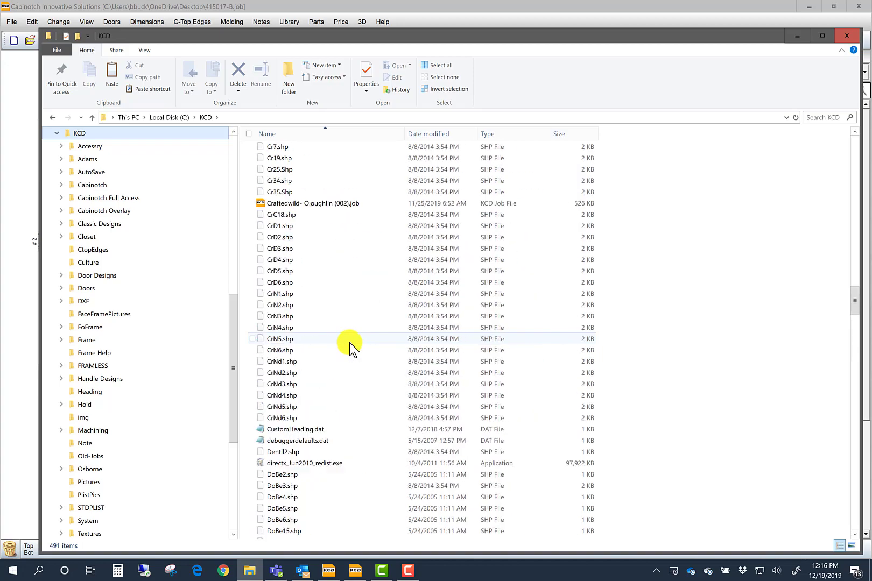
pyautogui.scroll(20, 347, 342)
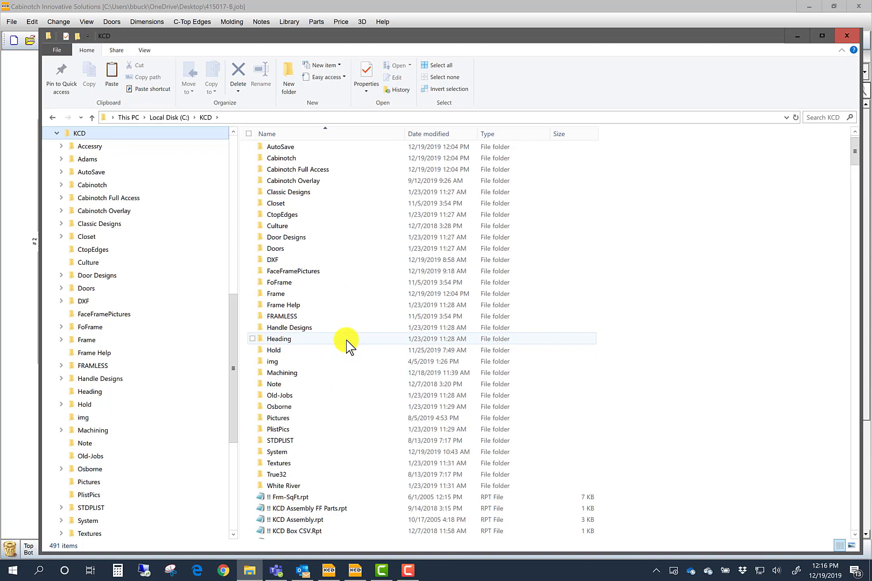
pyautogui.scroll(1, 346, 340)
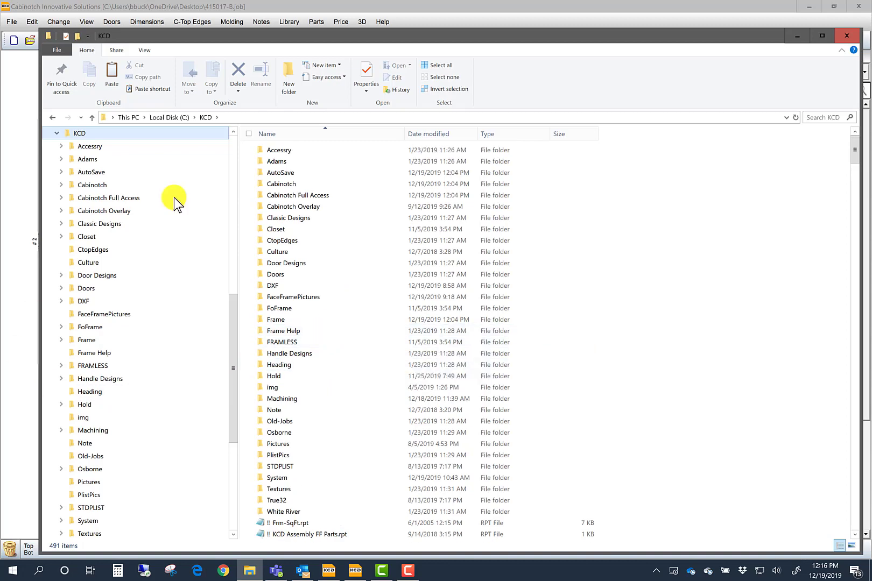
# Step: Minimize File Explorer to get back to the Miscellaneous start-up settings
pyautogui.click(796, 36)
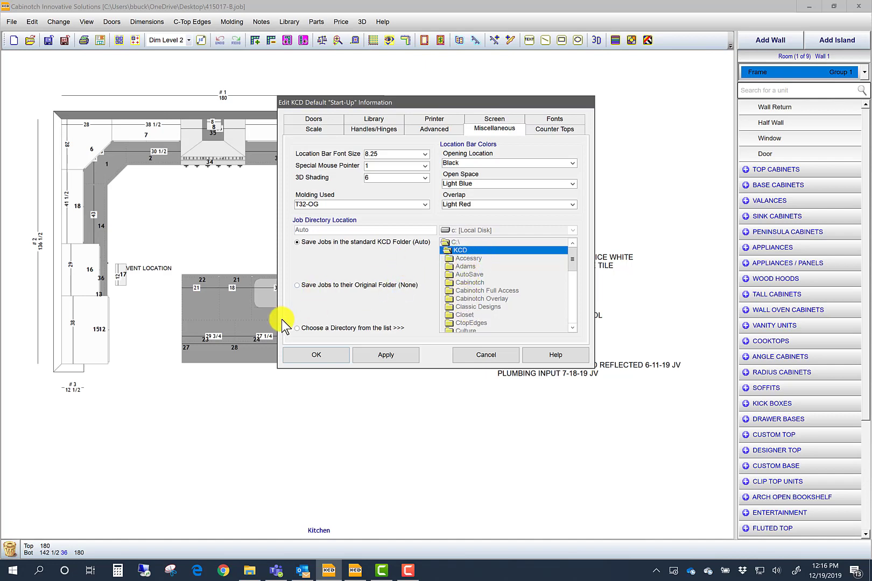
# Step: Switch the job directory option from Auto to 'Choose a Directory from the list', showing C:\KCD
pyautogui.click(298, 285)
pyautogui.click(297, 328)
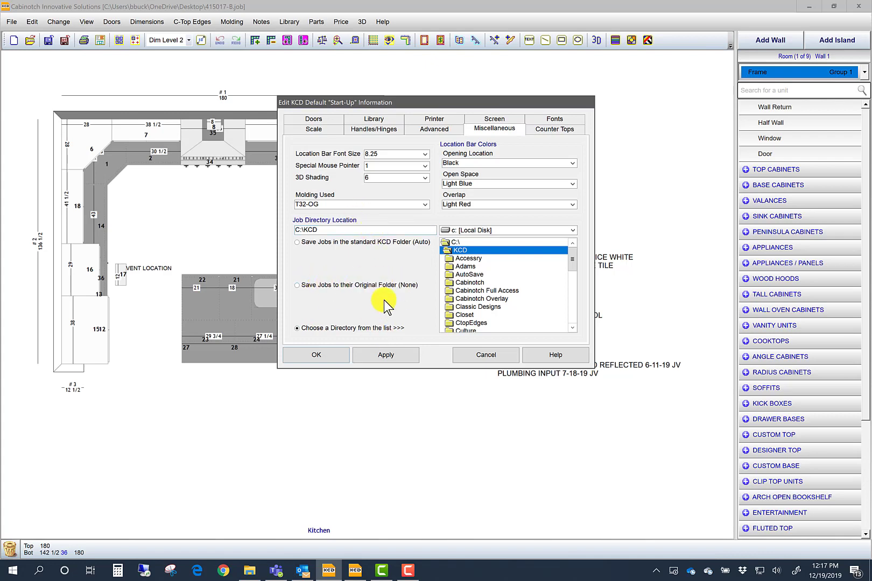
# Step: Navigate the folder list through C:\ and Dropbox to select KCD-Jobs as the job directory
pyautogui.click(457, 243)
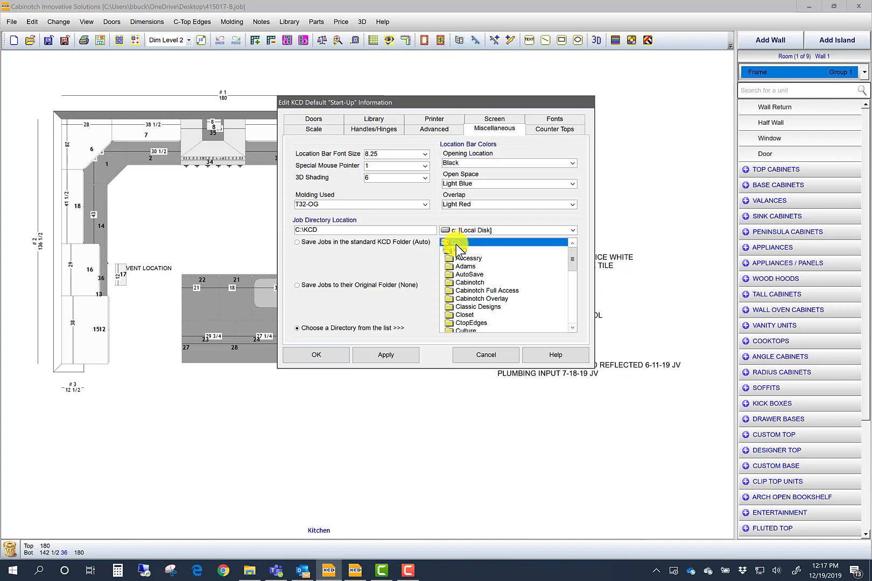
pyautogui.doubleClick(456, 244)
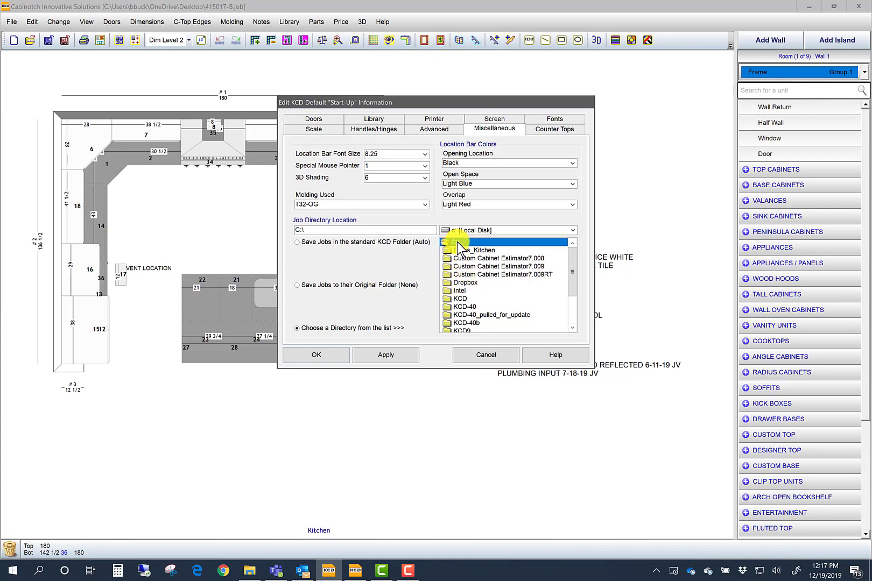
pyautogui.doubleClick(461, 282)
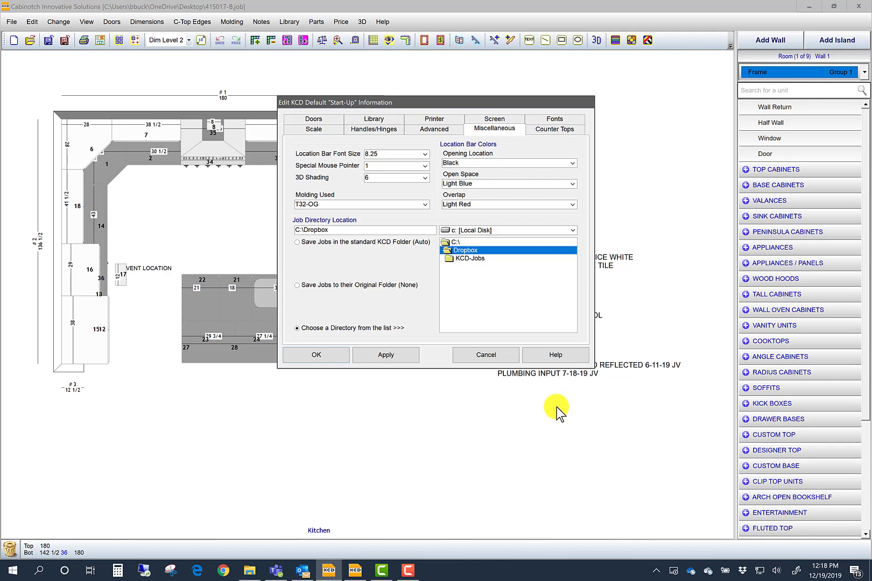
pyautogui.doubleClick(463, 259)
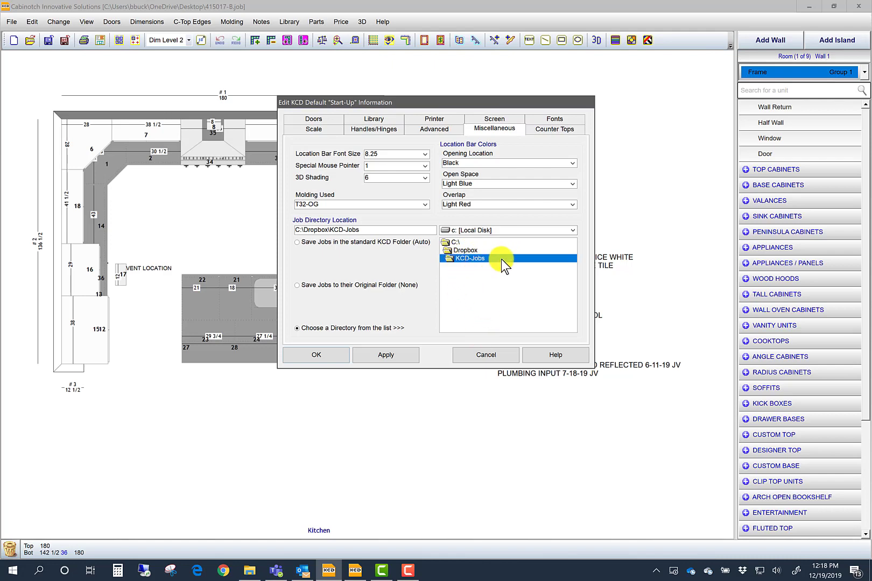
# Step: Close the start-up settings and bring up File > Open Job, listing C:\KCD job files
pyautogui.click(486, 355)
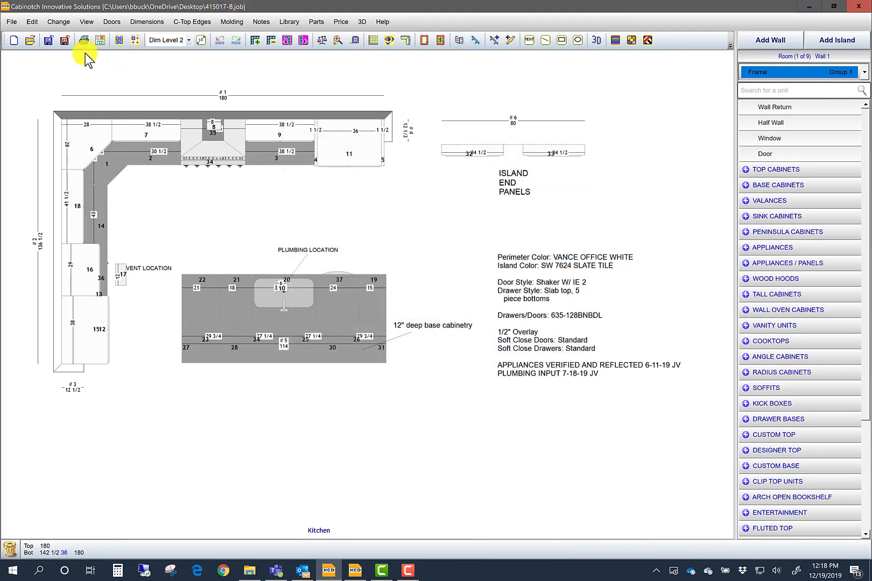
pyautogui.click(13, 23)
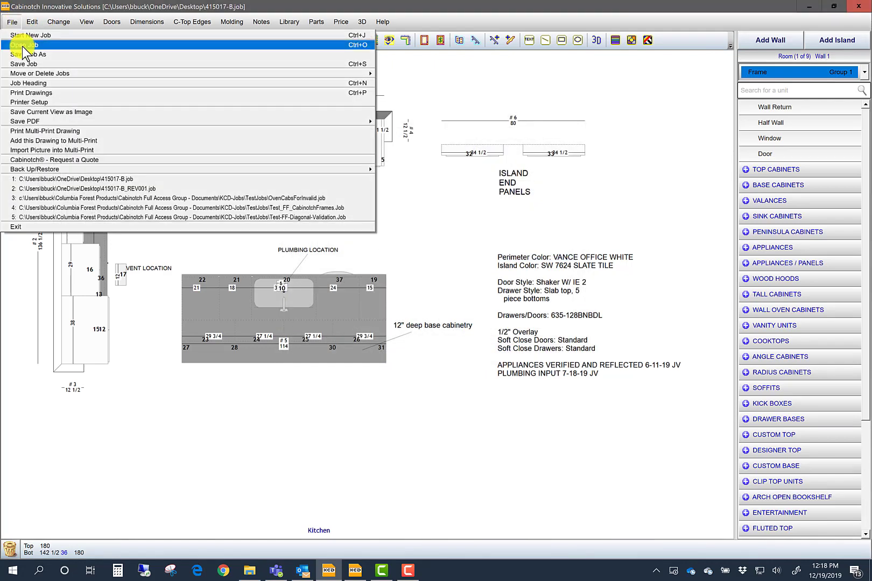
pyautogui.click(21, 45)
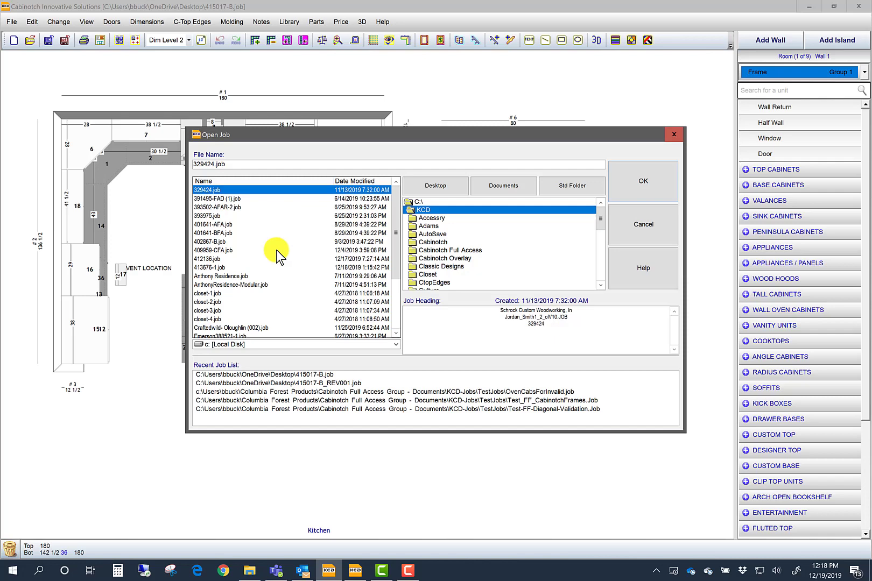
pyautogui.scroll(-3, 256, 253)
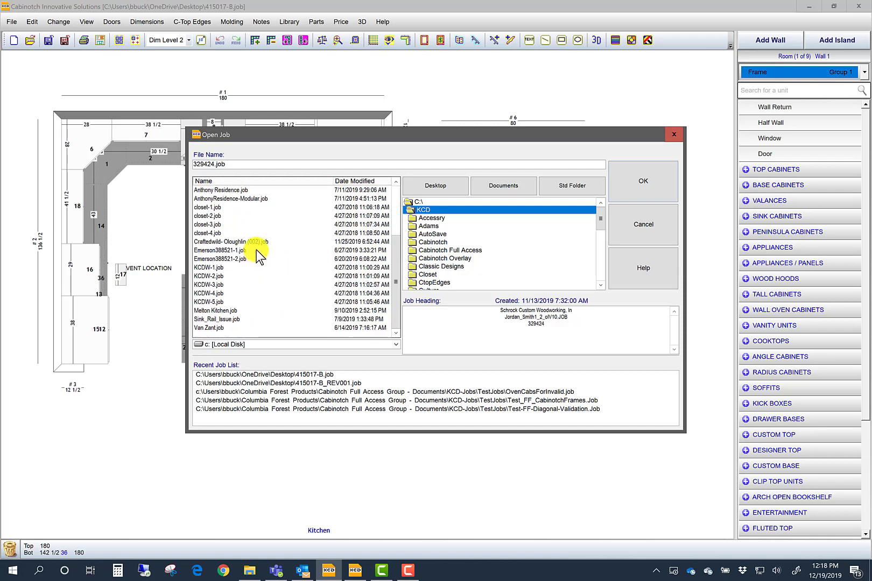
pyautogui.scroll(3, 256, 249)
pyautogui.scroll(-3, 257, 245)
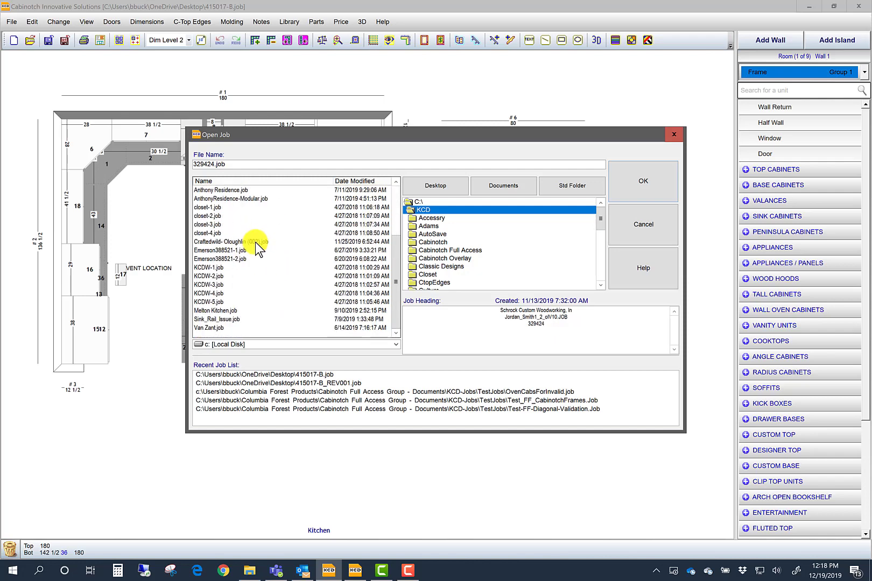